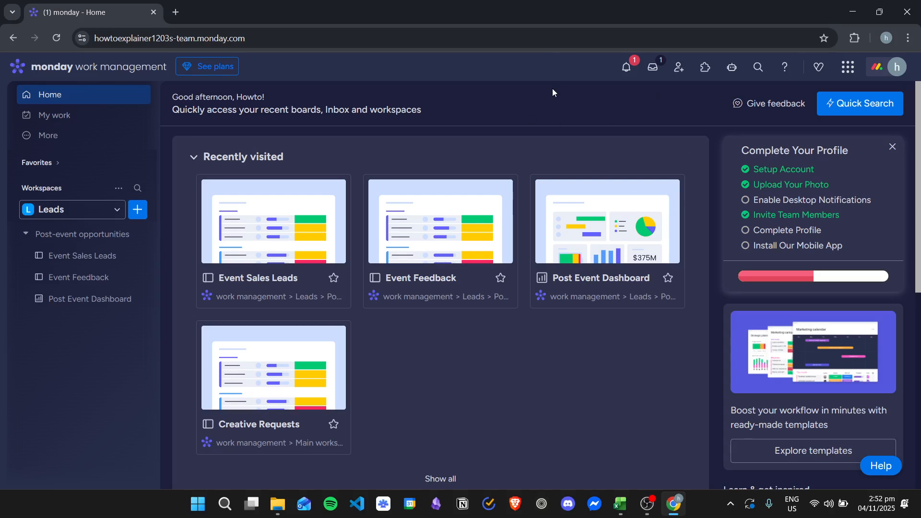
Open the app marketplace and search it for "whatsapp"
left_click(849, 68)
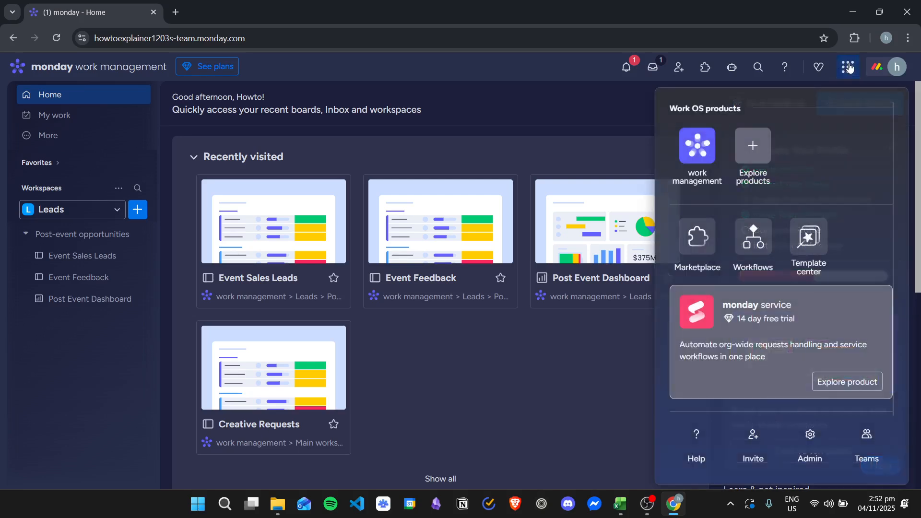
left_click(700, 254)
left_click(477, 204)
type("w")
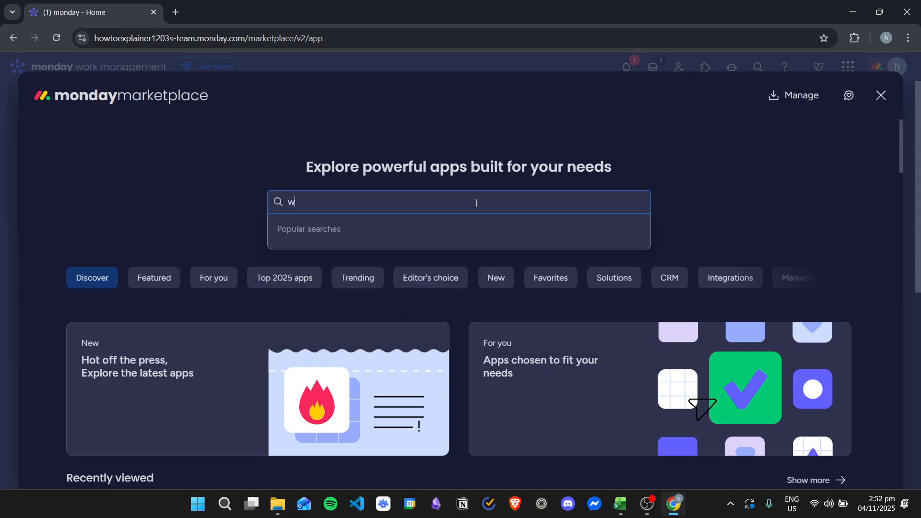
type("hatsapp")
key("Return")
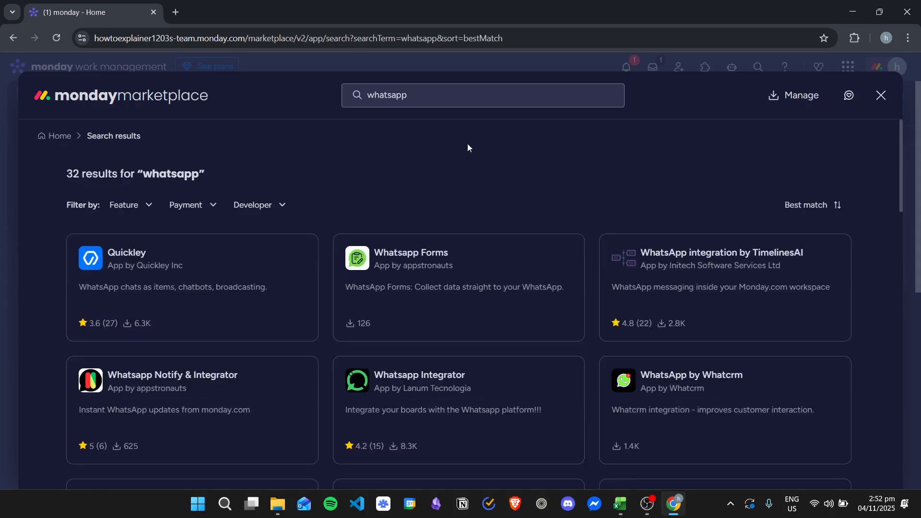
Open the Whatsapp Integrator listing by Lanum Tecnologia and read through its overview of use cases and highlights
scroll(383, 202, "down", 1)
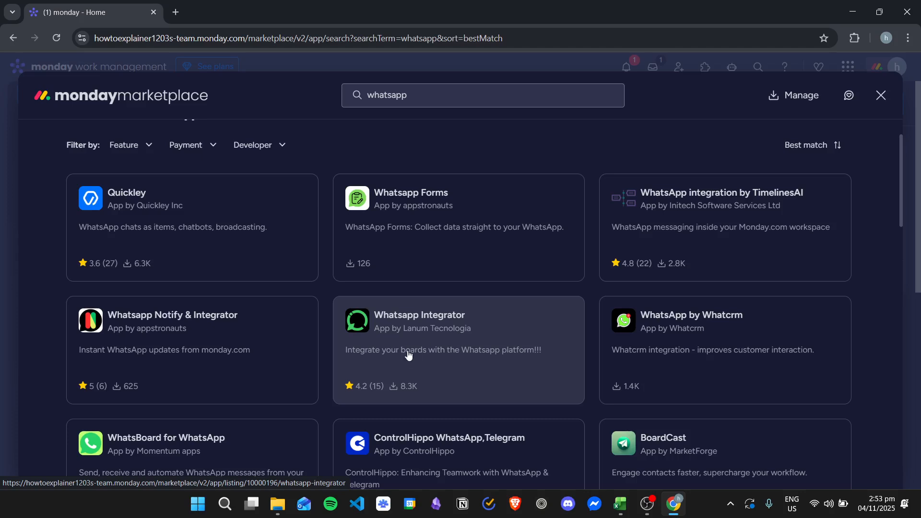
left_click(506, 338)
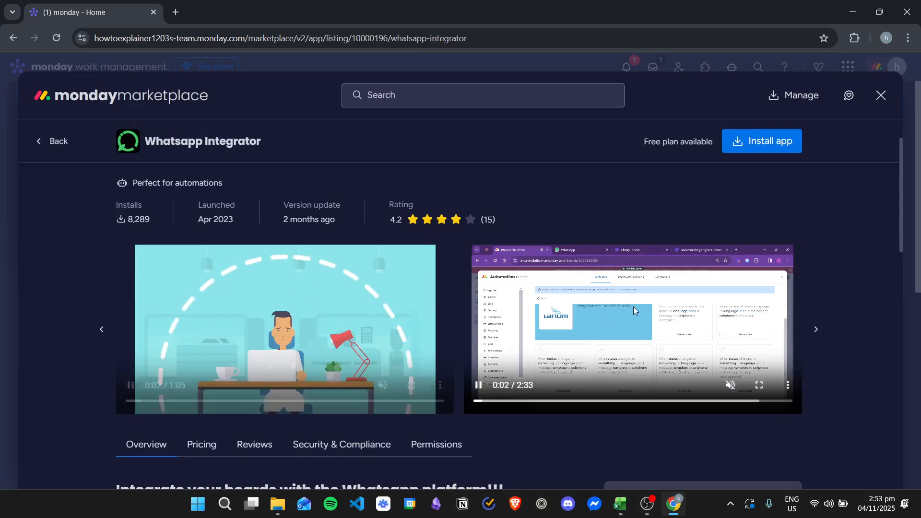
left_click(275, 313)
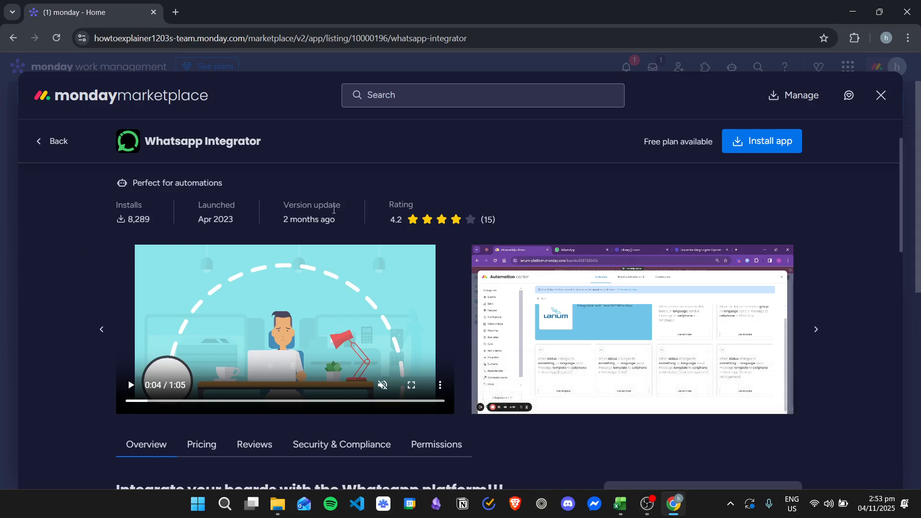
scroll(328, 300, "down", 6)
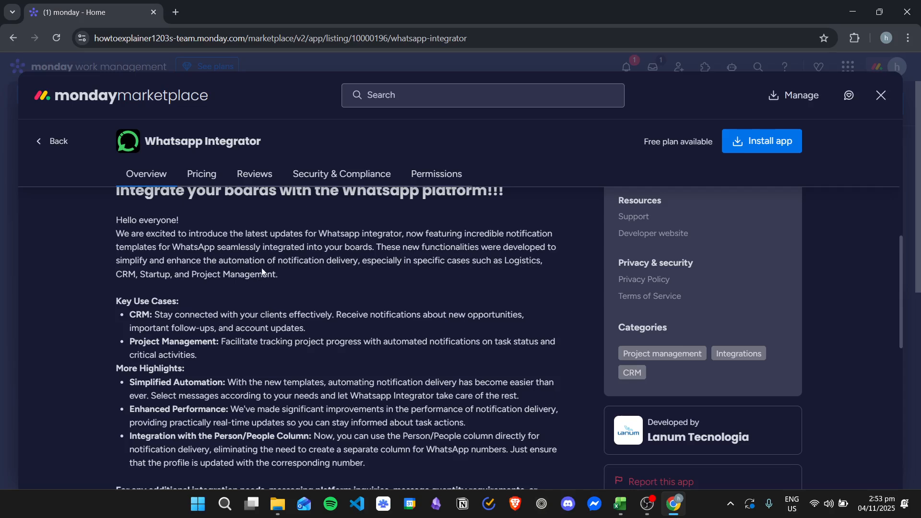
scroll(272, 279, "down", 1)
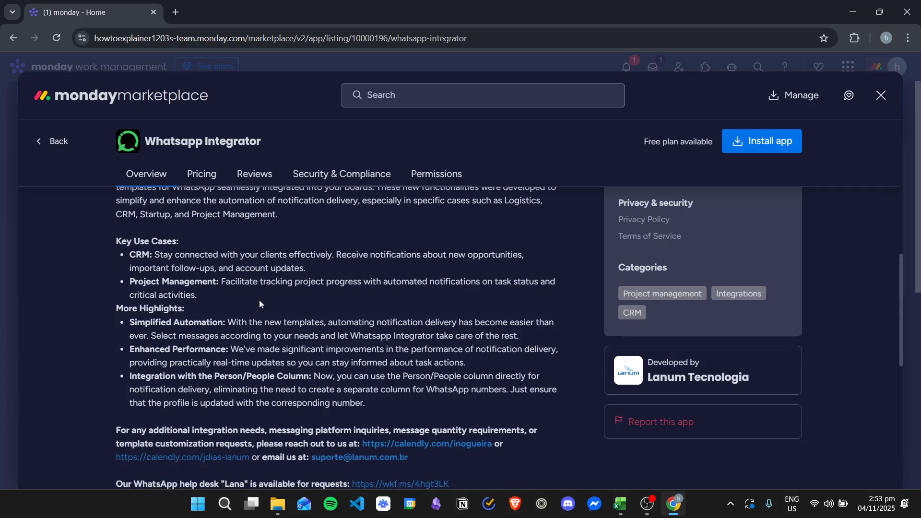
scroll(259, 304, "down", 4)
scroll(394, 297, "down", 2)
scroll(401, 308, "up", 14)
scroll(422, 306, "up", 2)
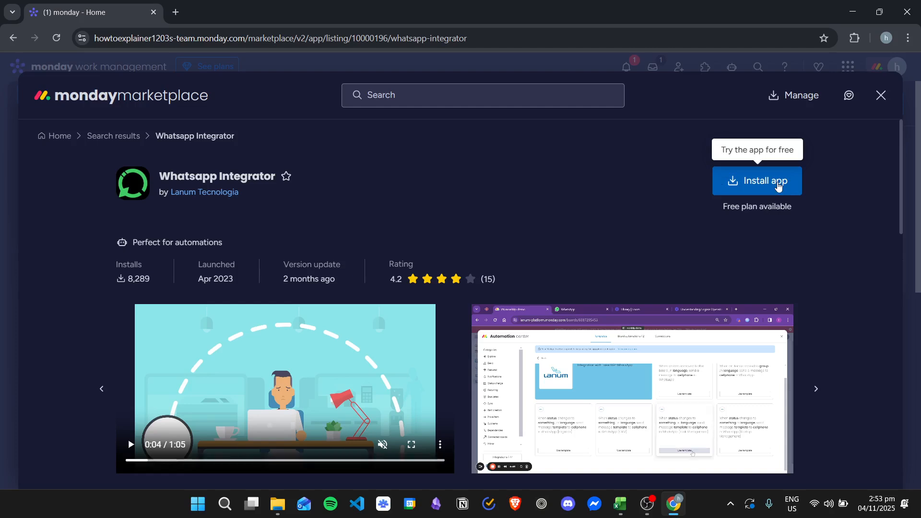
Install the Whatsapp Integrator app, limiting it to the Leads workspace
left_click(778, 186)
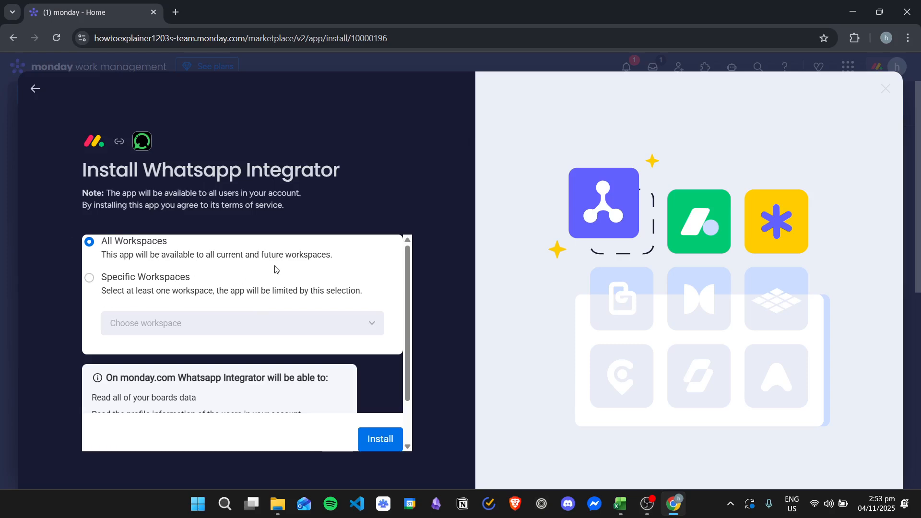
left_click(138, 283)
left_click(252, 326)
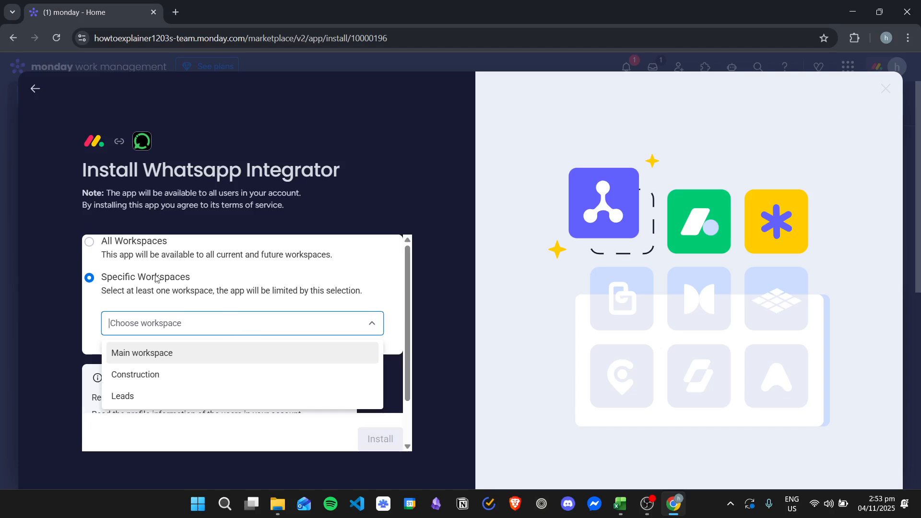
left_click(134, 395)
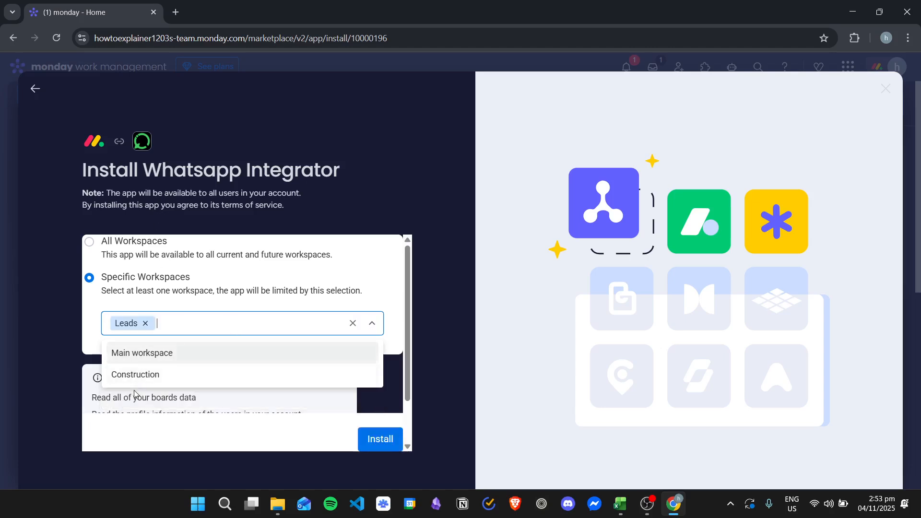
left_click(413, 288)
scroll(374, 271, "down", 1)
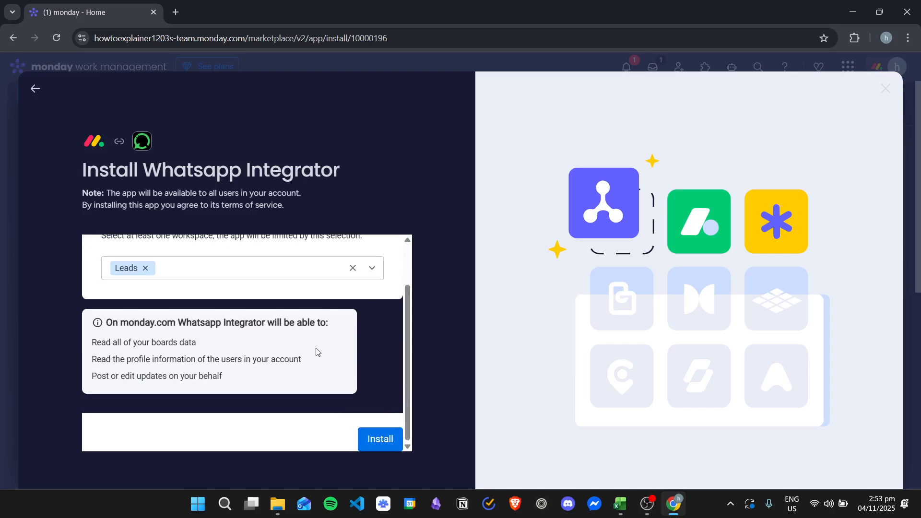
left_click(383, 443)
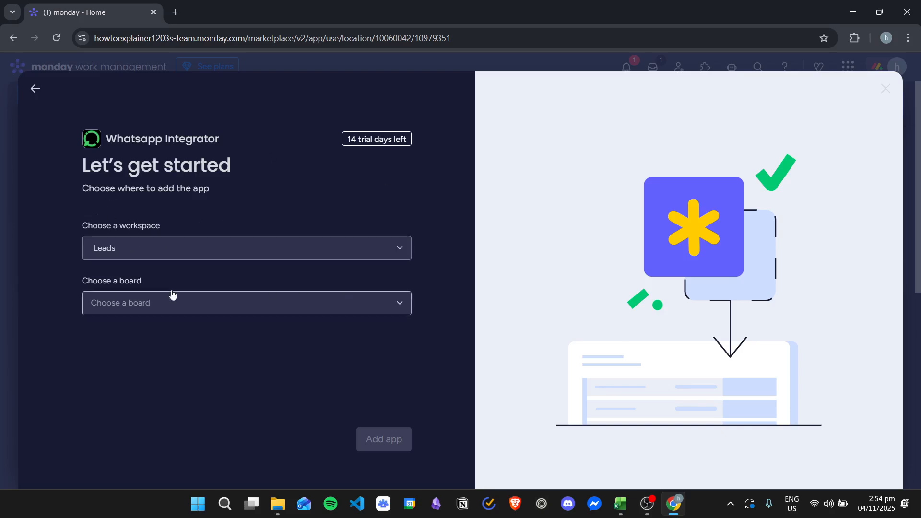
Add the Whatsapp Integrator app to the Event Sales Leads board in the Leads workspace
left_click(285, 307)
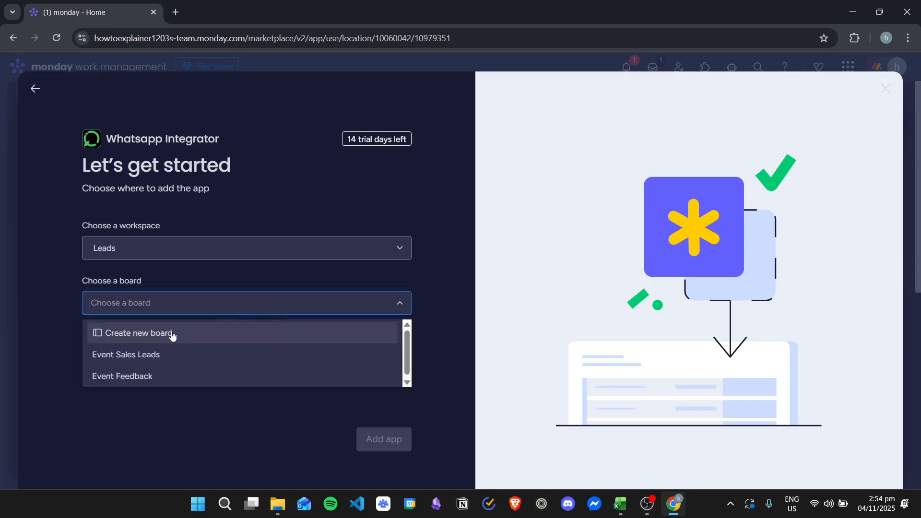
left_click(198, 356)
left_click(395, 442)
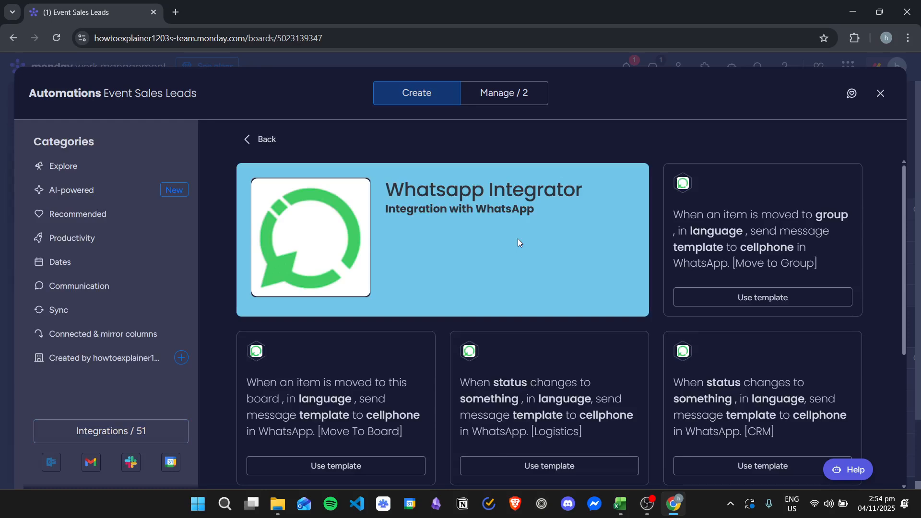
Look through the Whatsapp Integrator automation templates and compare their triggers and message categories
scroll(533, 247, "down", 2)
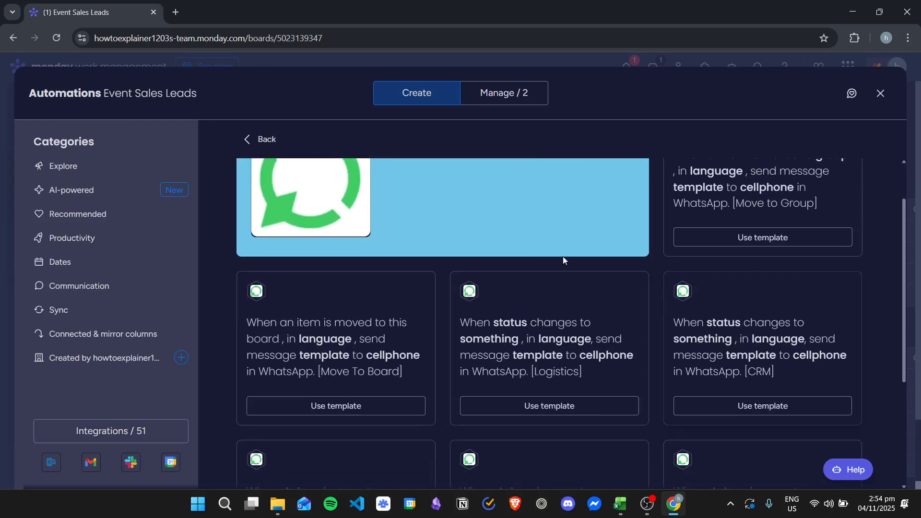
scroll(643, 336, "down", 2)
scroll(624, 332, "up", 4)
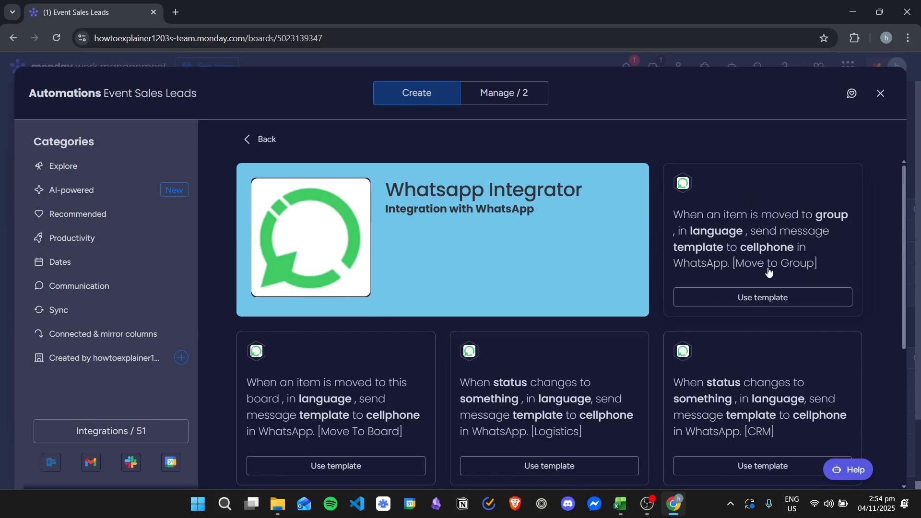
scroll(657, 253, "down", 1)
scroll(499, 262, "down", 2)
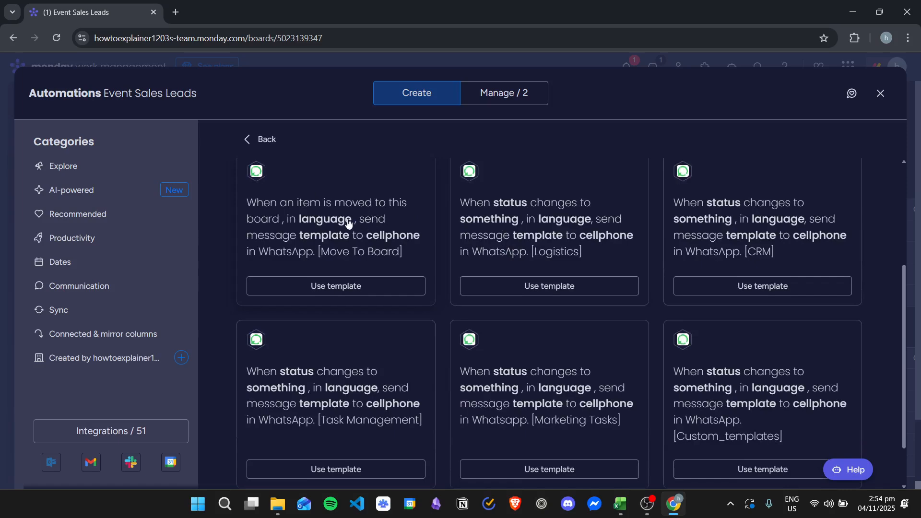
scroll(645, 303, "down", 1)
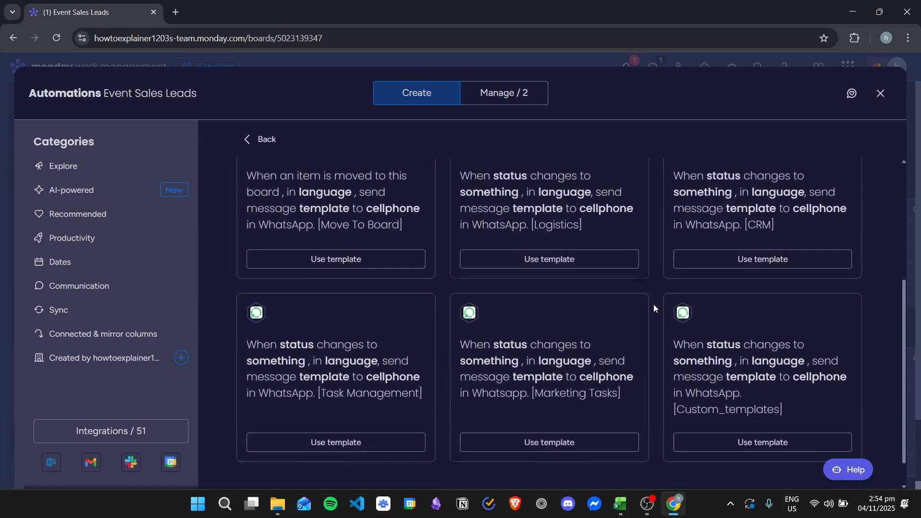
scroll(815, 307, "up", 1)
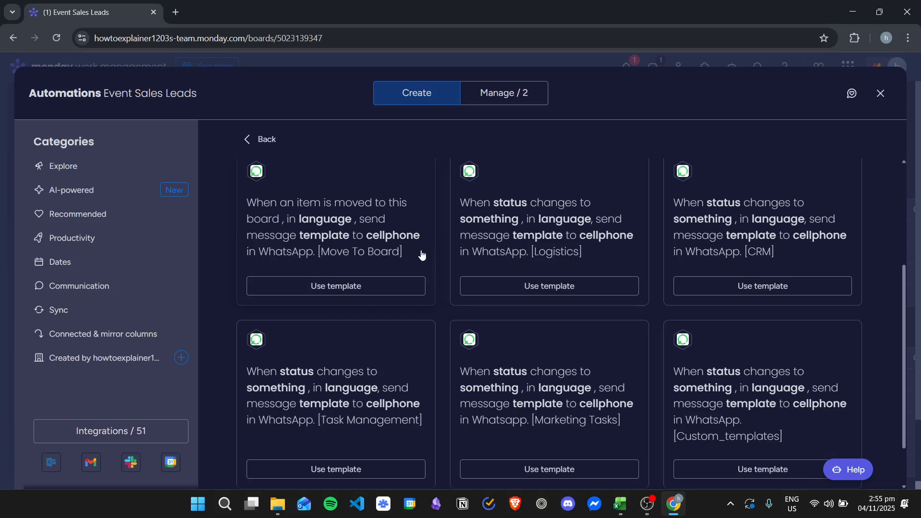
scroll(420, 254, "up", 1)
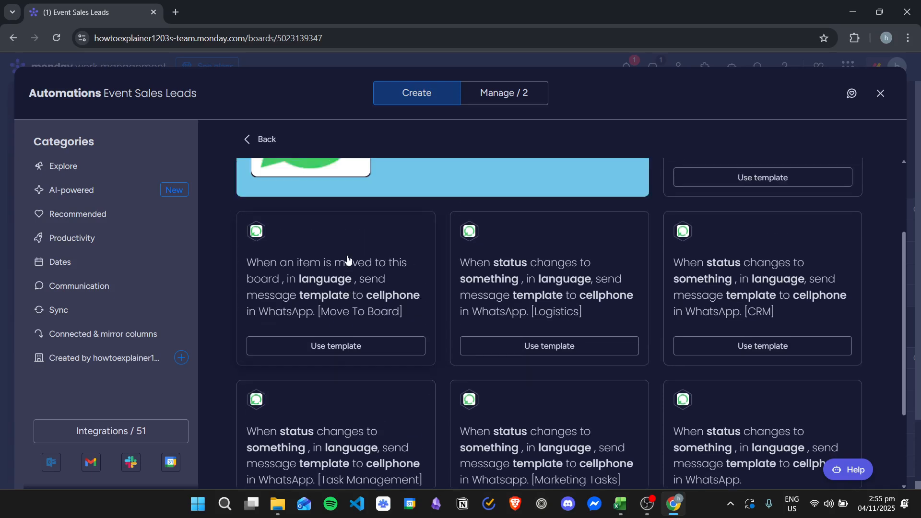
scroll(353, 251, "down", 2)
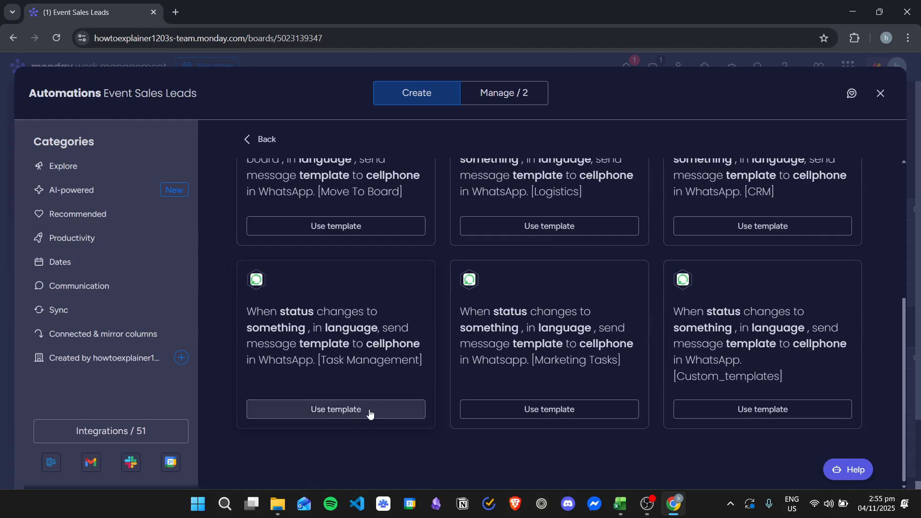
Use the Task Management status-change template and set its trigger to Priority changing to High
left_click(389, 411)
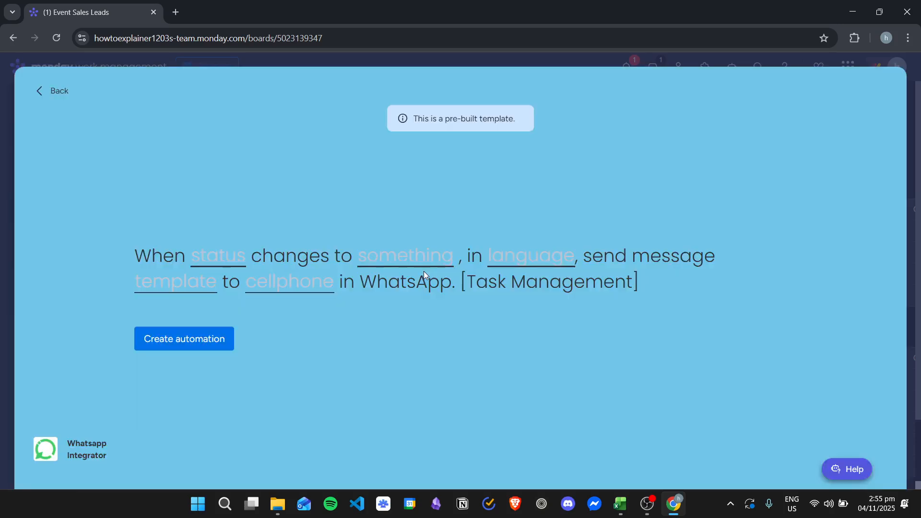
left_click(224, 263)
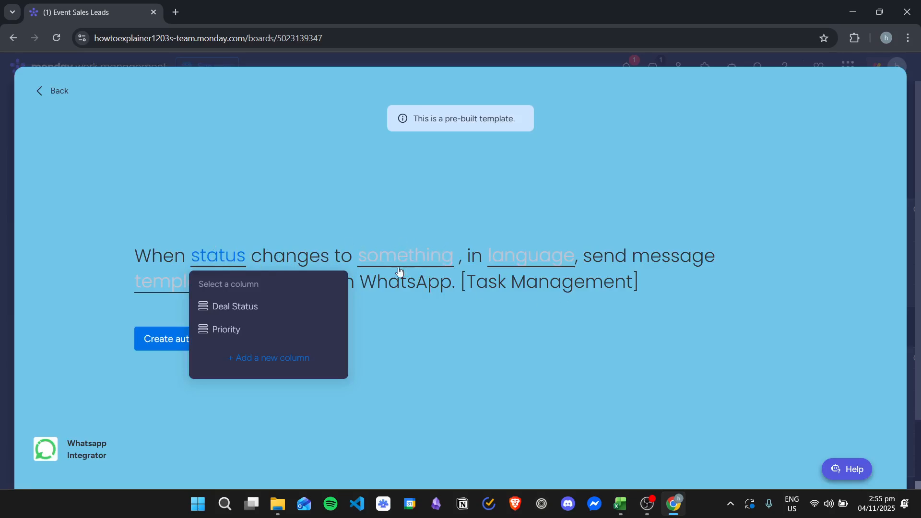
left_click(238, 329)
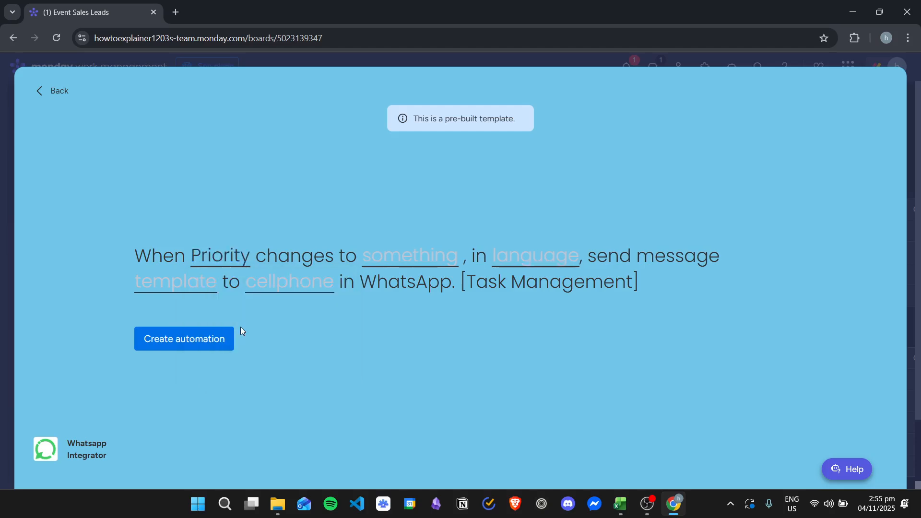
left_click(432, 254)
left_click(409, 331)
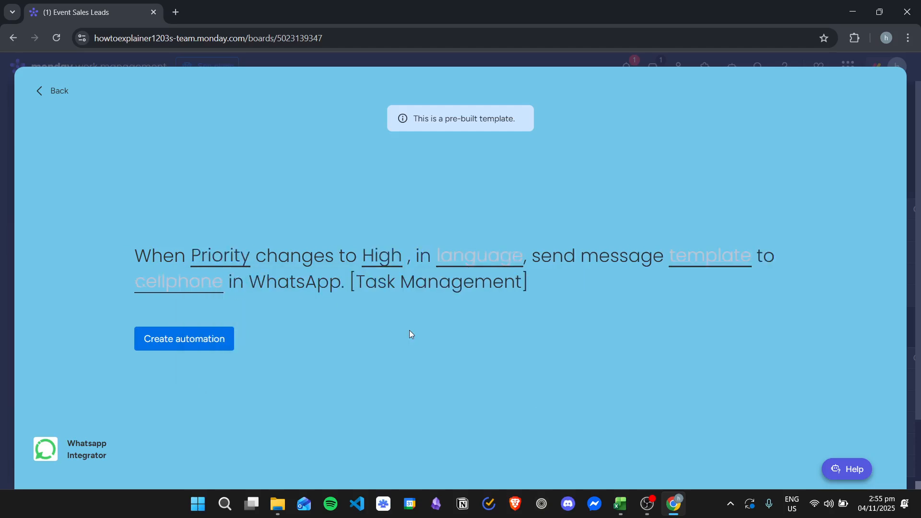
Set the automation's message language to en_US and its message template to Start
left_click(483, 256)
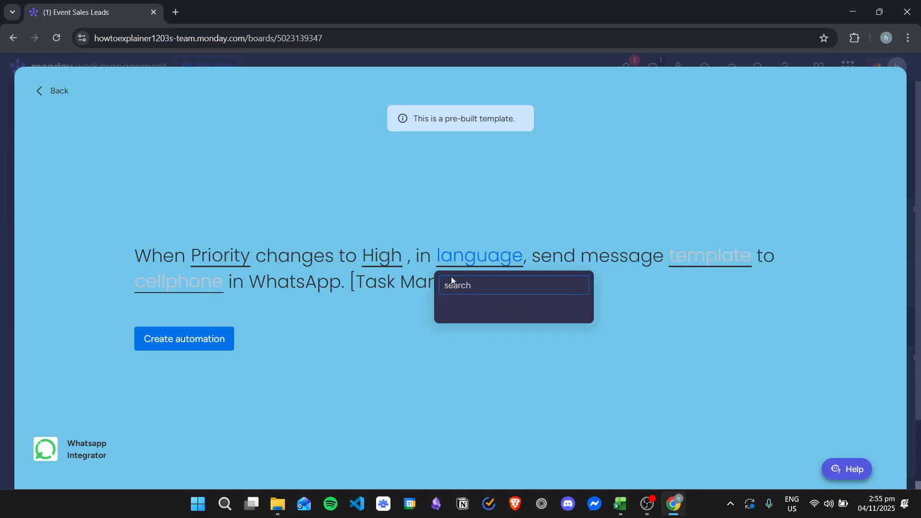
left_click(505, 286)
type("r")
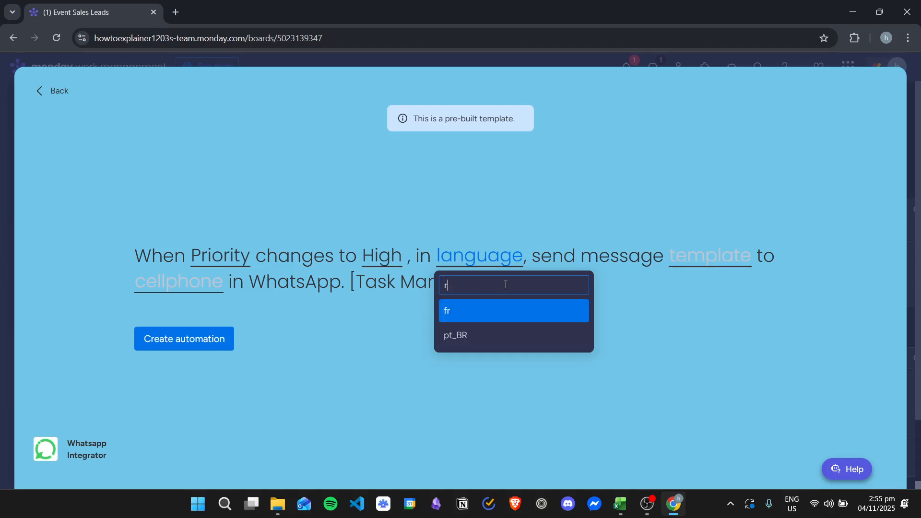
key("BackSpace")
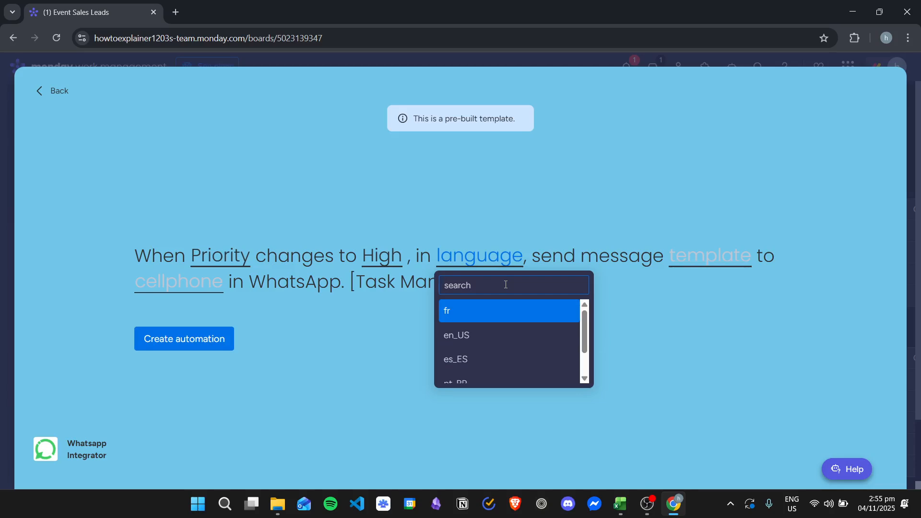
left_click(497, 335)
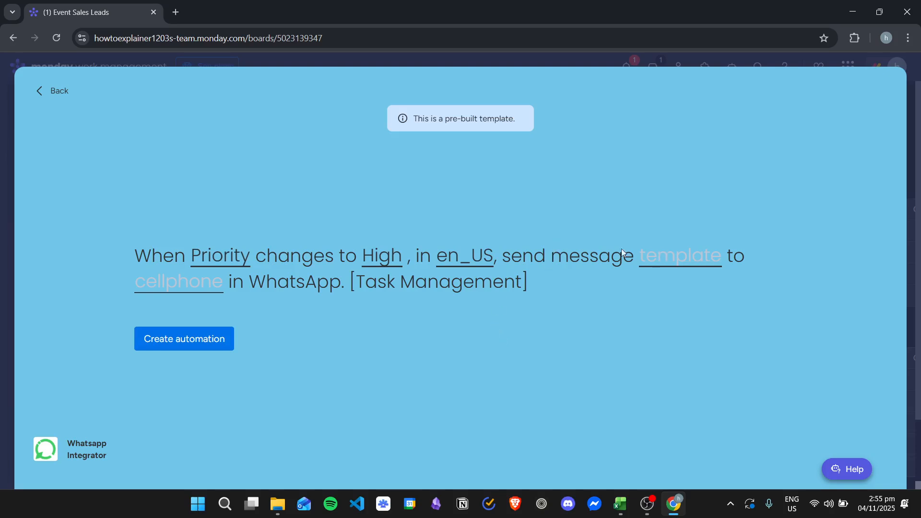
left_click(685, 257)
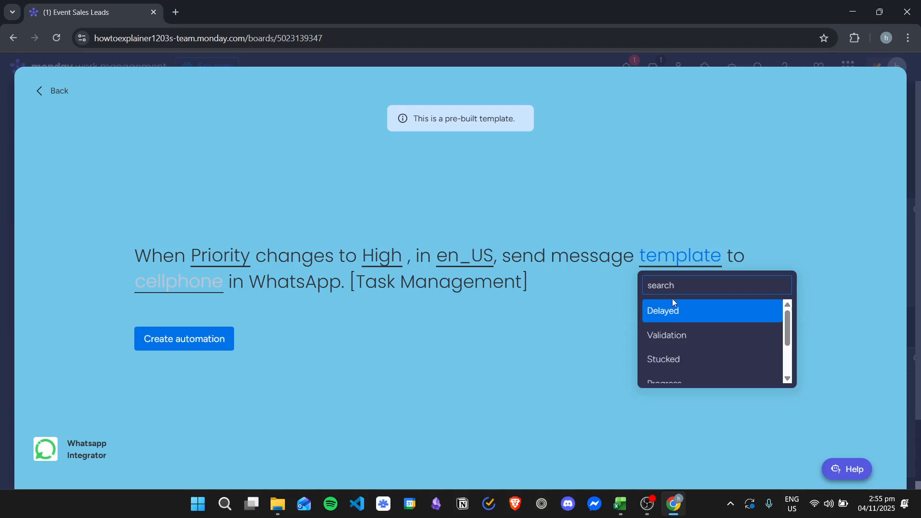
scroll(704, 331, "down", 2)
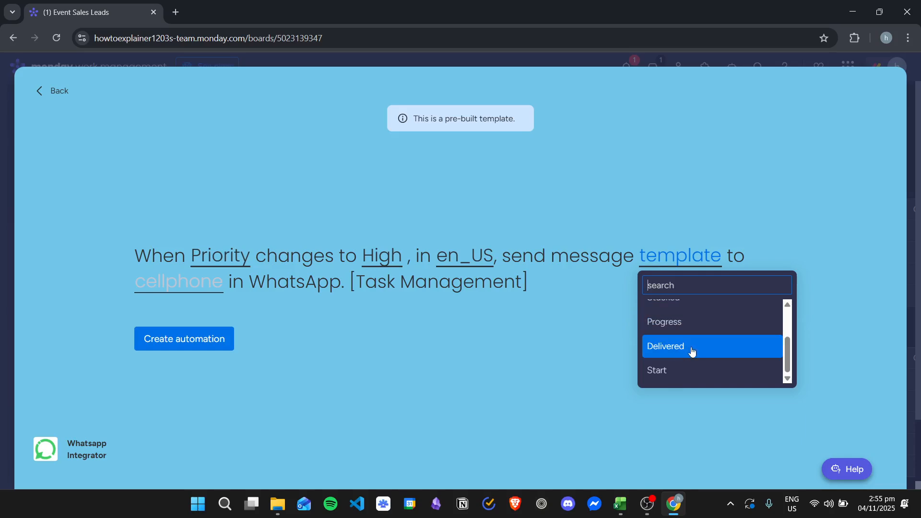
left_click(699, 373)
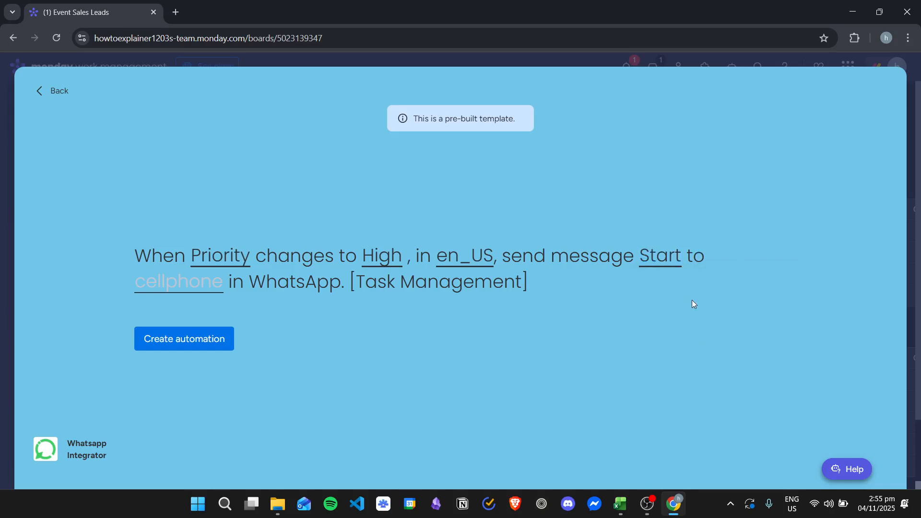
Set the WhatsApp message recipient to the Sales Rep column, create the automation, and return to the Event Sales Leads board
left_click(191, 284)
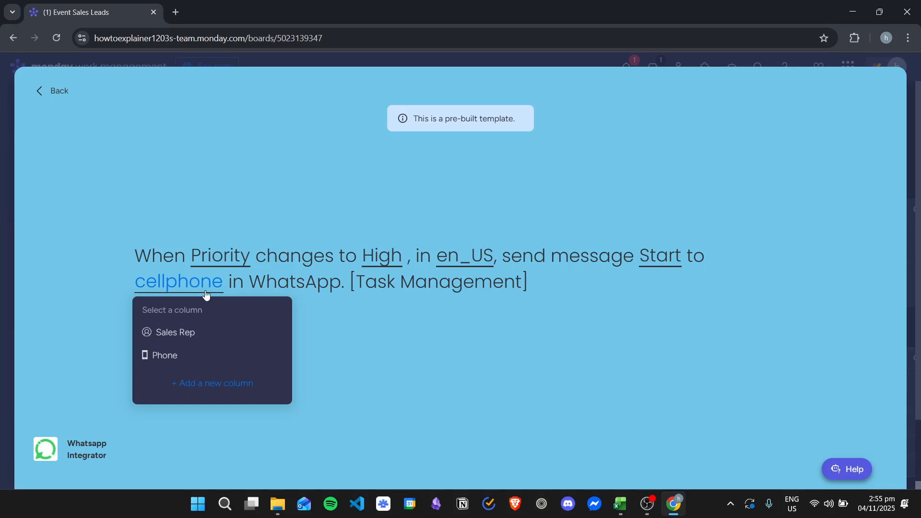
left_click(194, 338)
left_click(186, 344)
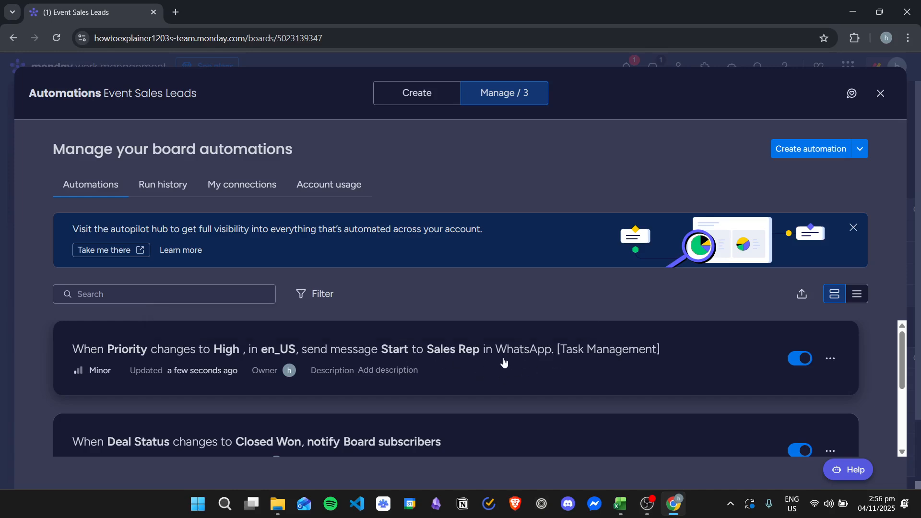
left_click(879, 91)
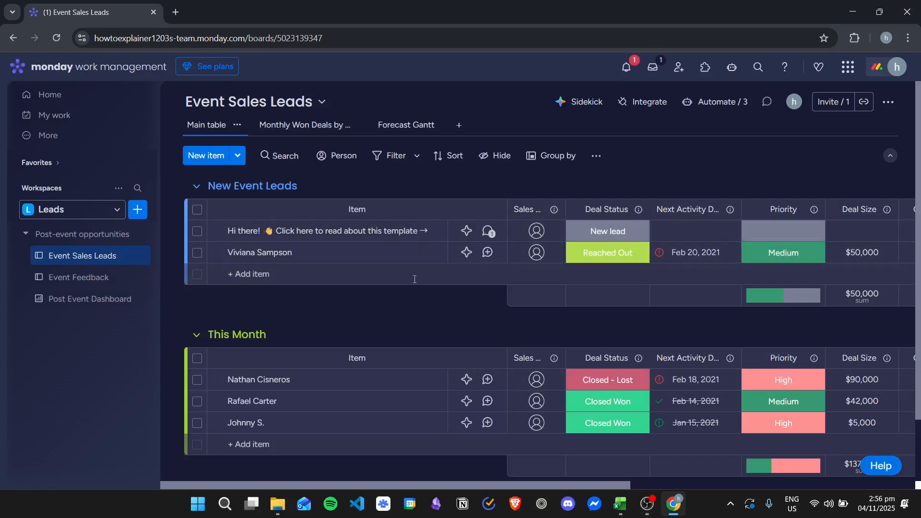
Set the Priority of the Reached Out lead in New Event Leads to High and view the assignee options for its Sales Rep
left_click(627, 254)
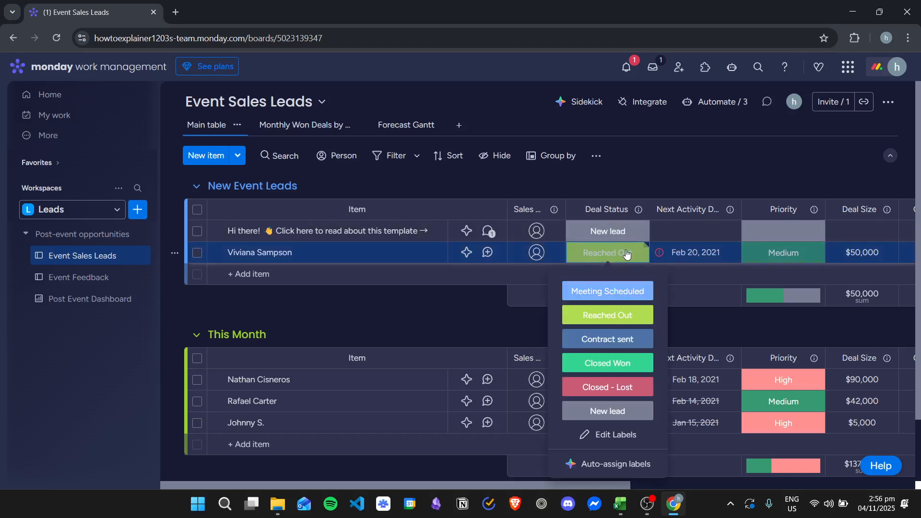
left_click(725, 316)
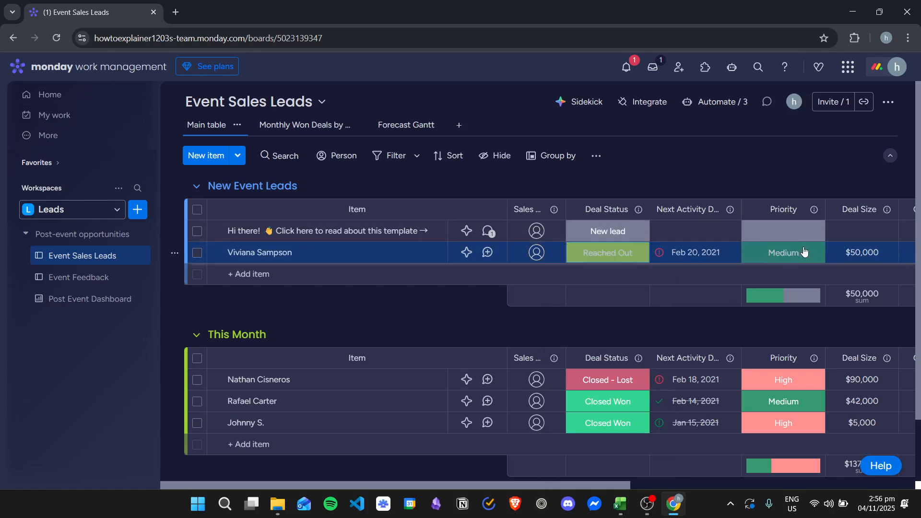
left_click(777, 262)
left_click(787, 290)
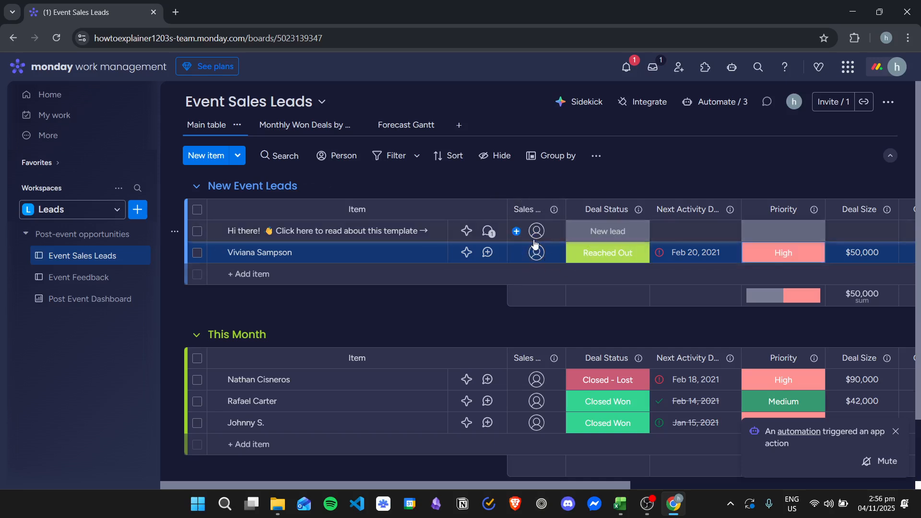
left_click(536, 259)
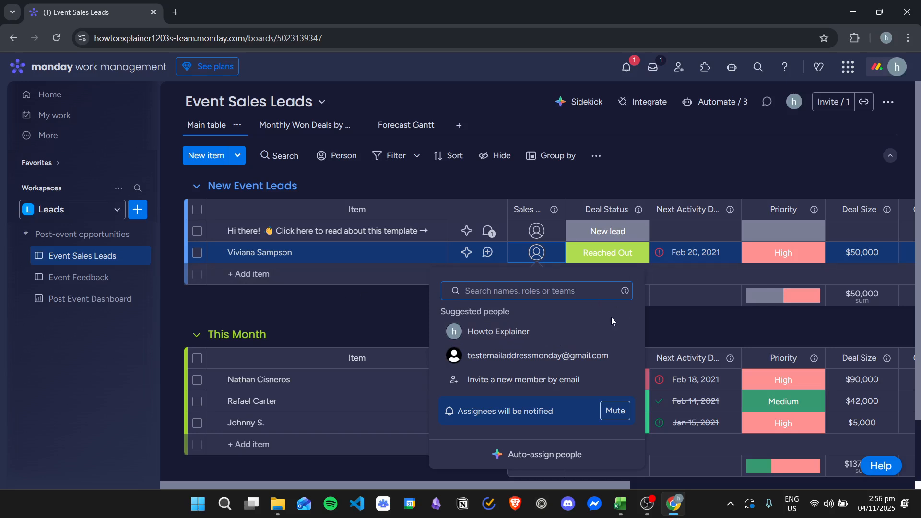
left_click(390, 309)
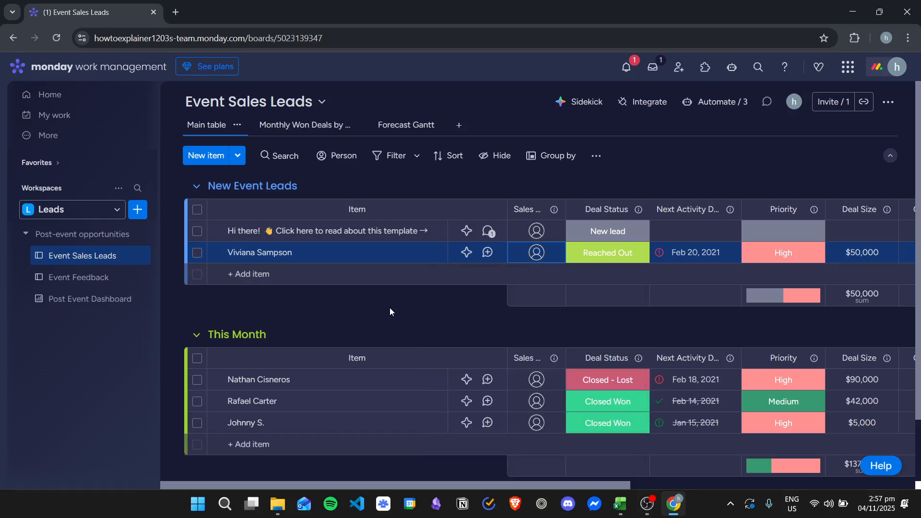